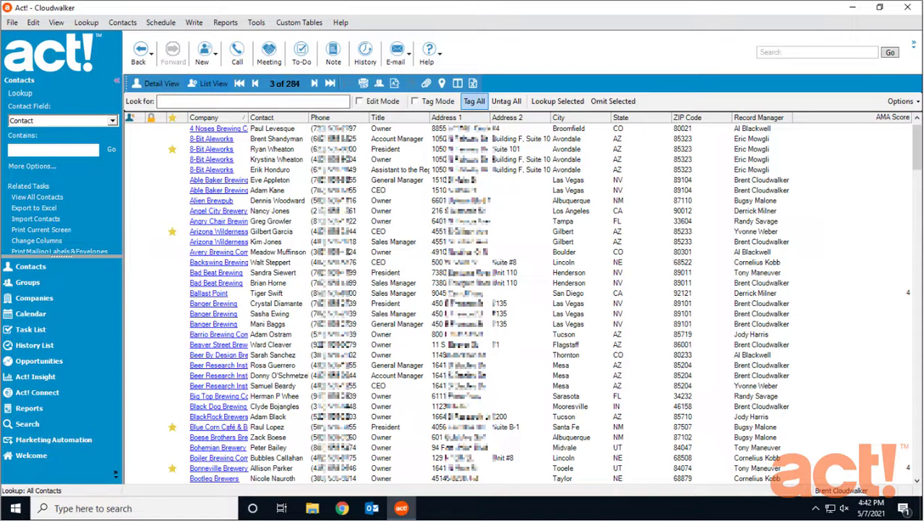
Create and save a Safe Haven Brewery company with phone, website and Phoenix AZ 85004 address
left_click(51, 303)
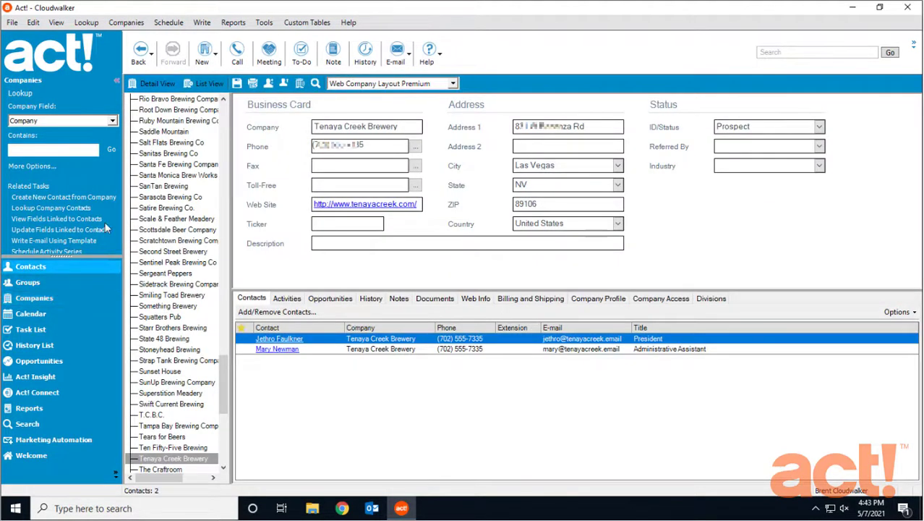
left_click(203, 60)
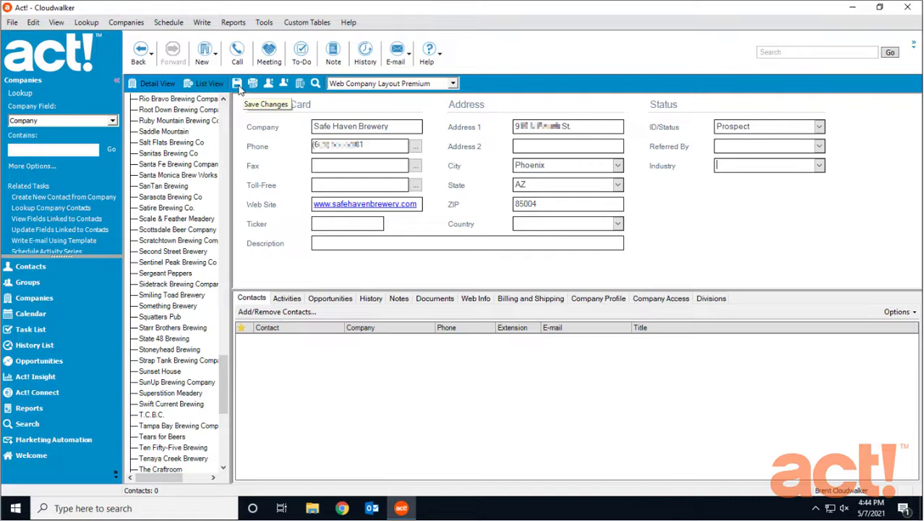
left_click(238, 84)
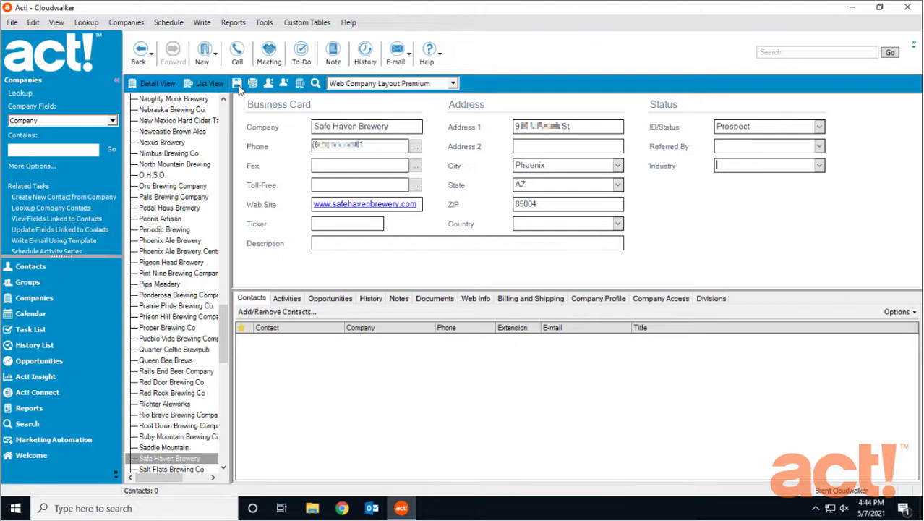
Enter 'Roses By the Stairs Brewery' as the Phoenix owner's company and save the contact
left_click(32, 266)
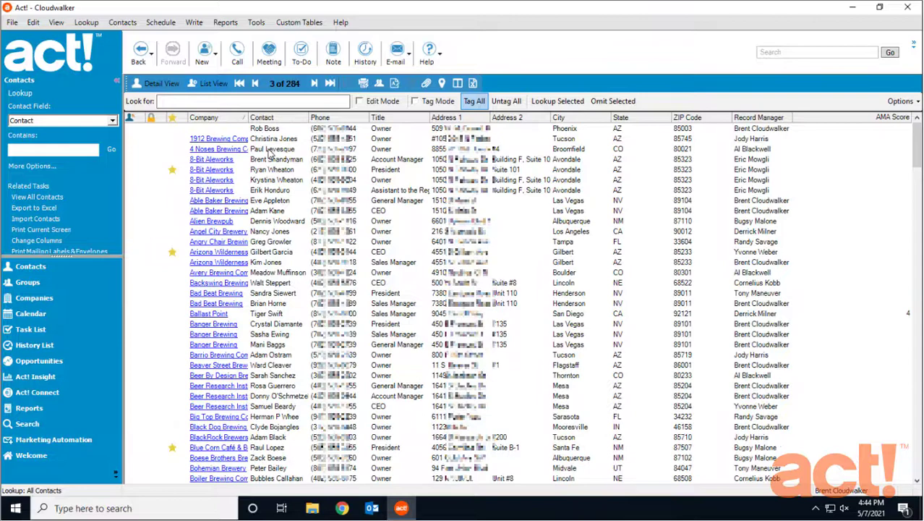
double_click(274, 131)
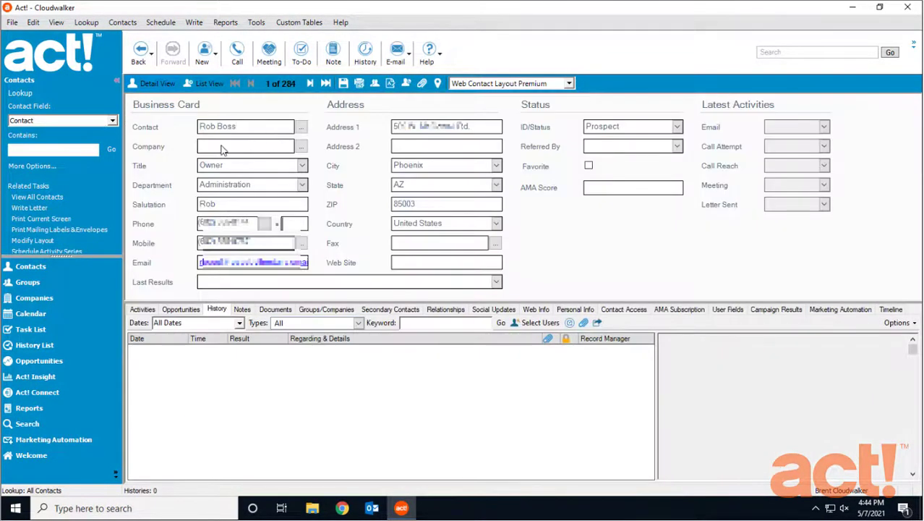
left_click(211, 149)
type("Roses By the Stairs Brewery")
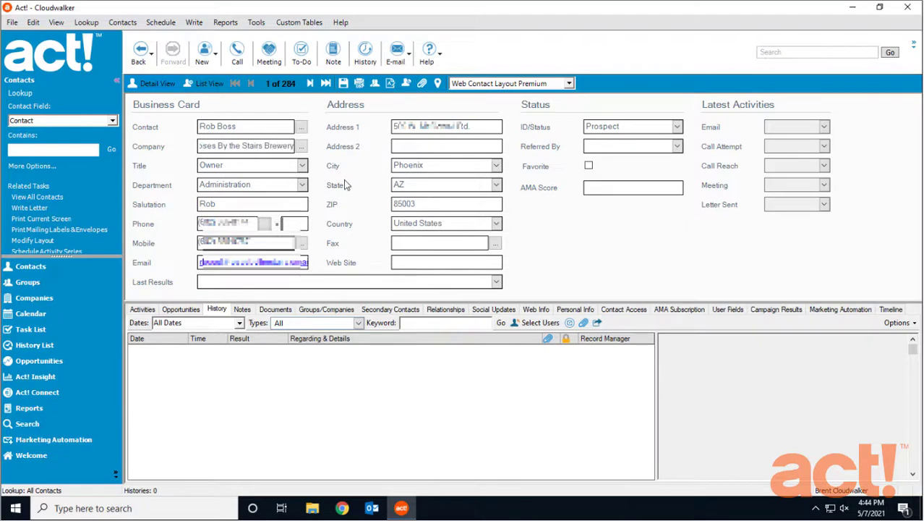
left_click(344, 87)
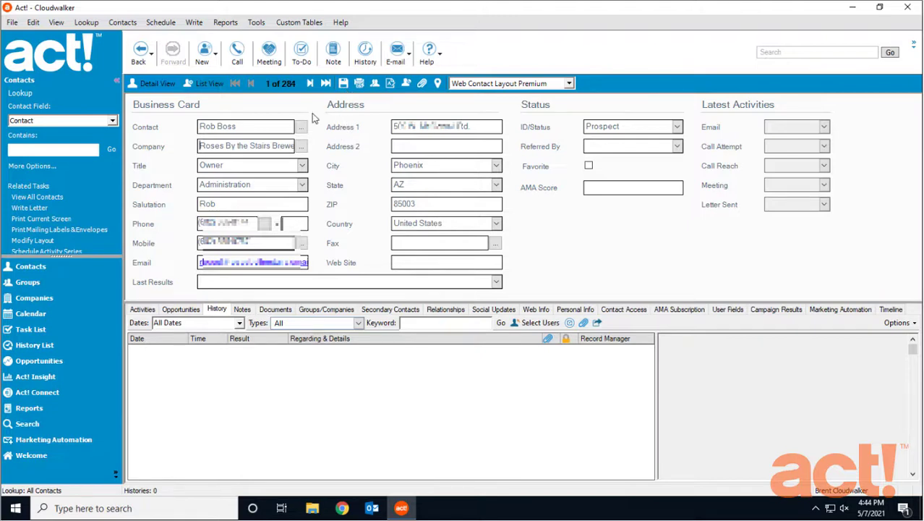
left_click(120, 23)
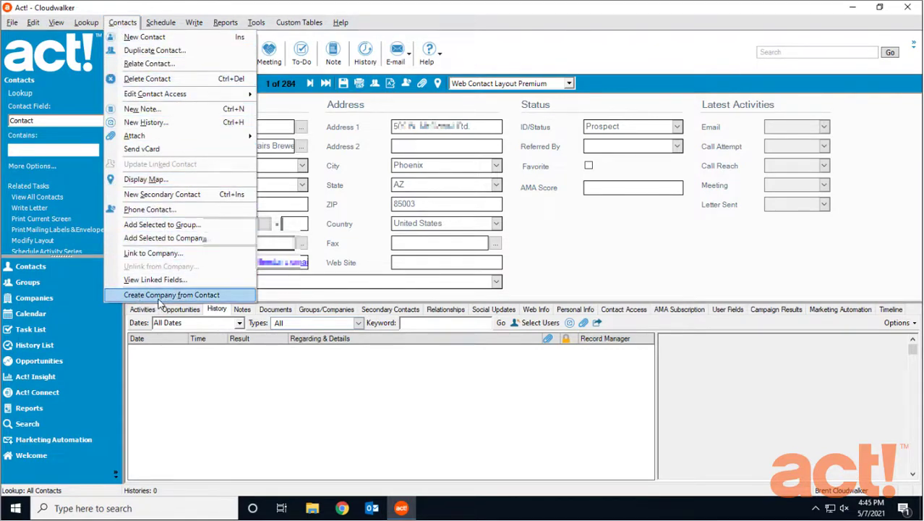
Use Create Company from Contact to make the Roses By the Stairs Brewery company record
left_click(226, 296)
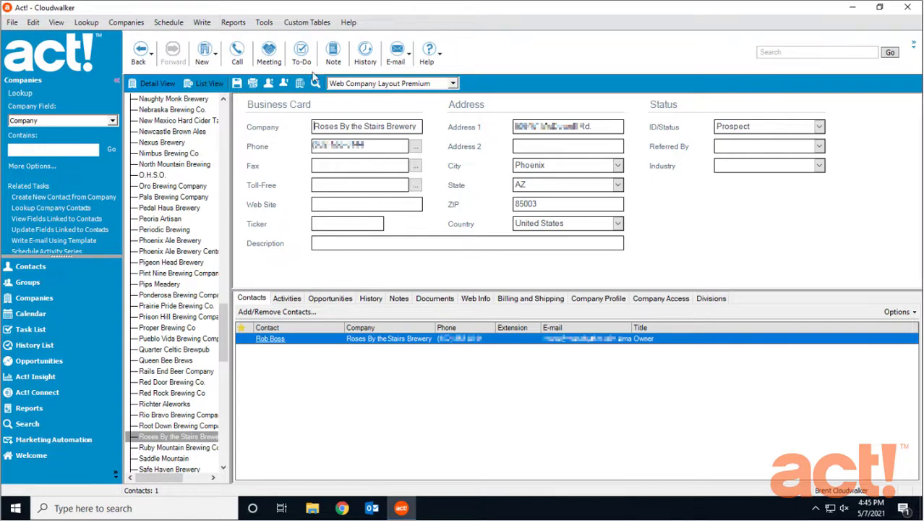
Set the Company Creation threshold to 2 in Admin Company Preferences and confirm the change
left_click(265, 23)
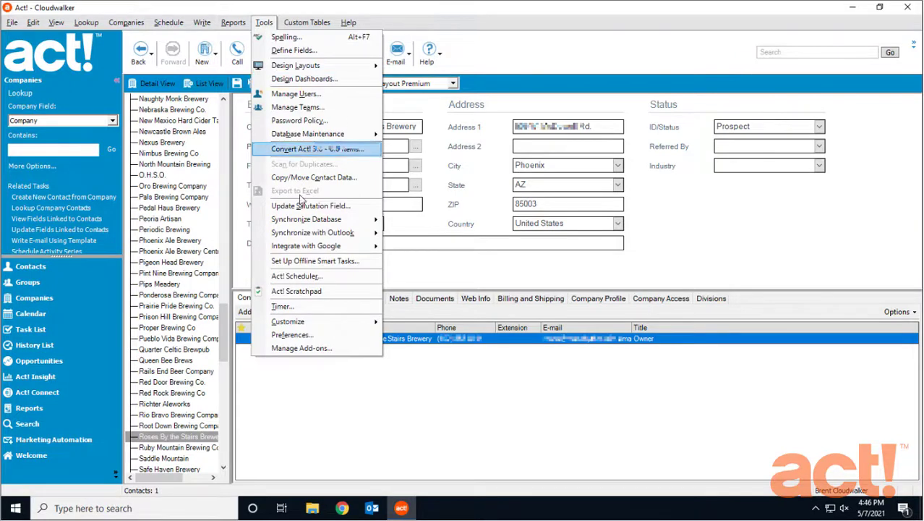
left_click(316, 334)
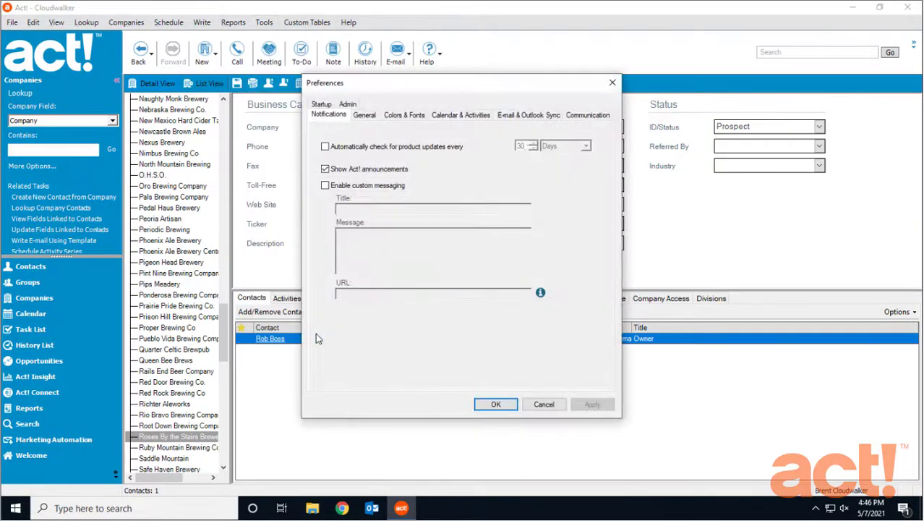
left_click(347, 105)
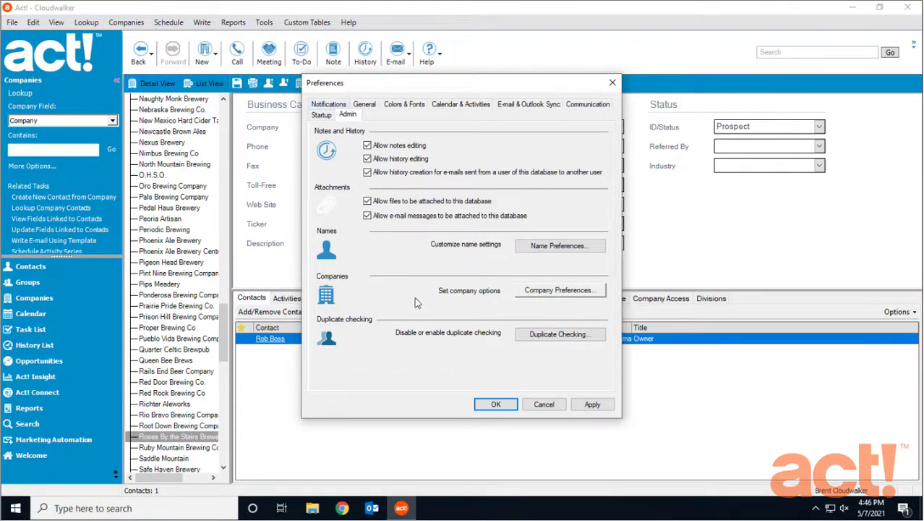
left_click(551, 291)
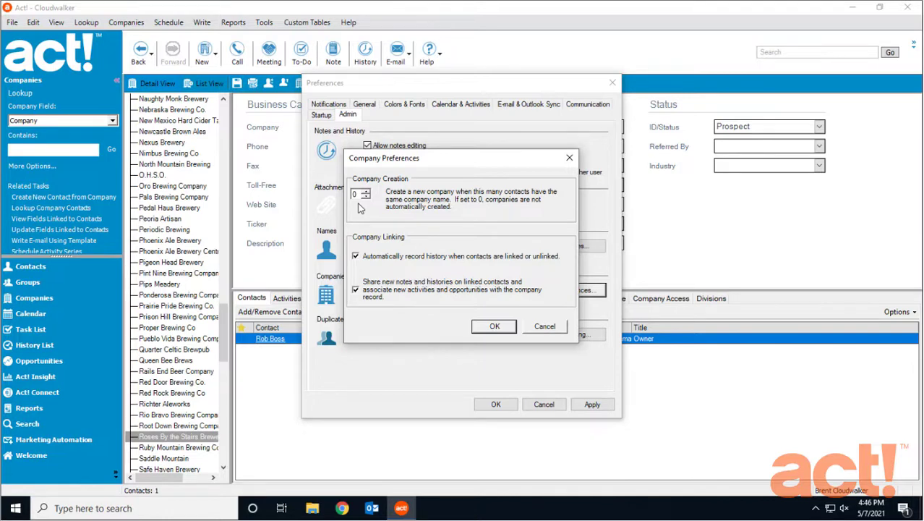
left_click(366, 192)
left_click(366, 191)
left_click(498, 327)
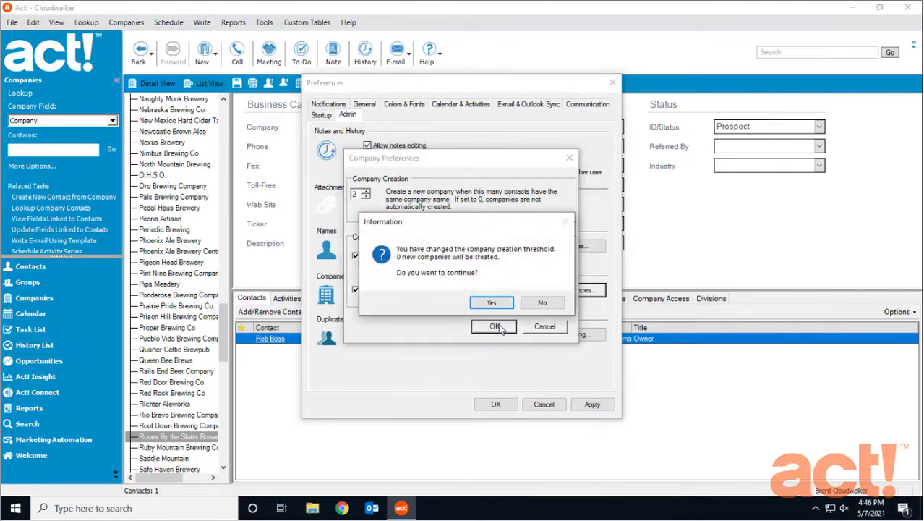
left_click(495, 303)
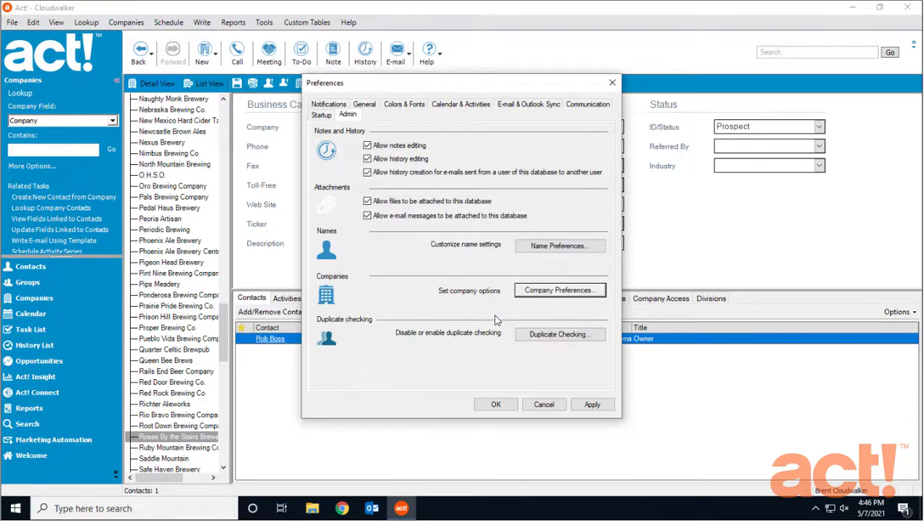
left_click(499, 406)
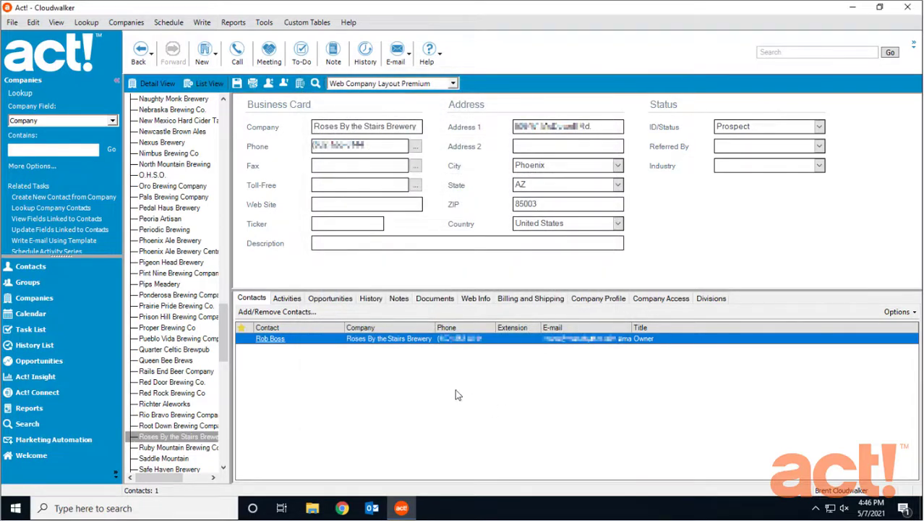
Look up the Crosscut Brewery owner's contact record by surname in Contacts
left_click(33, 266)
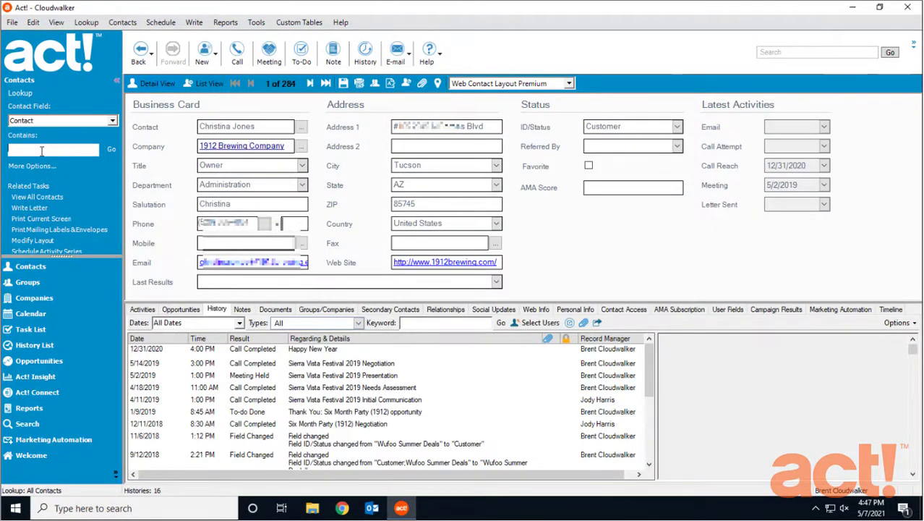
type("barker")
key("Return")
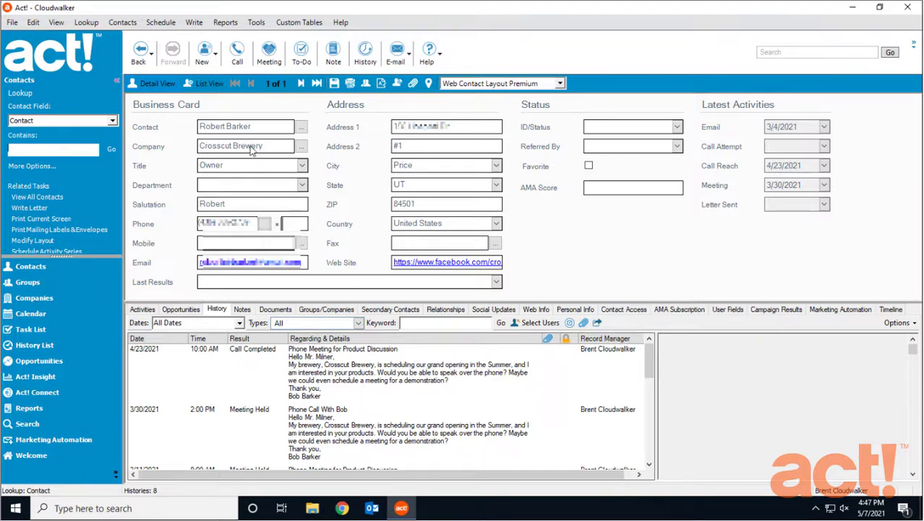
Add a new contact with the person's full name and company Crosscut Brewery, and save it
left_click(203, 58)
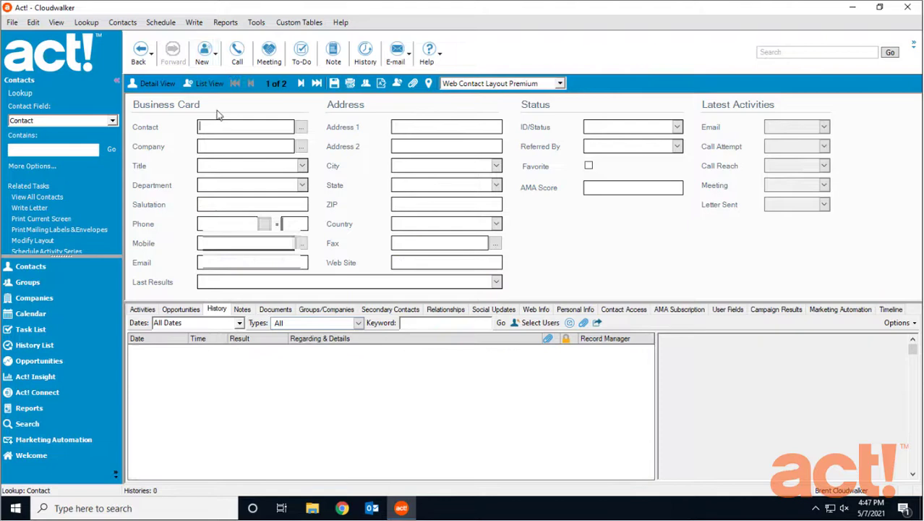
left_click(334, 84)
left_click(256, 148)
type("Cl")
type("osscut Brewe")
type("ry")
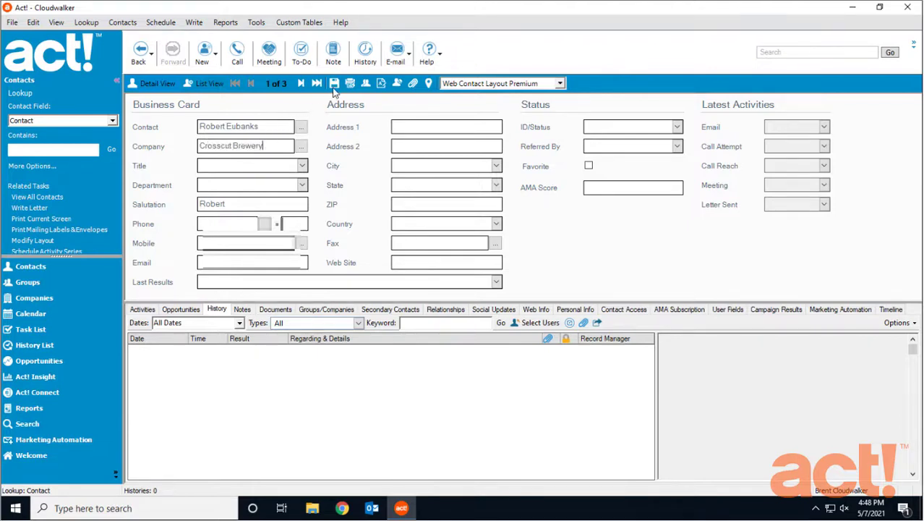
left_click(334, 85)
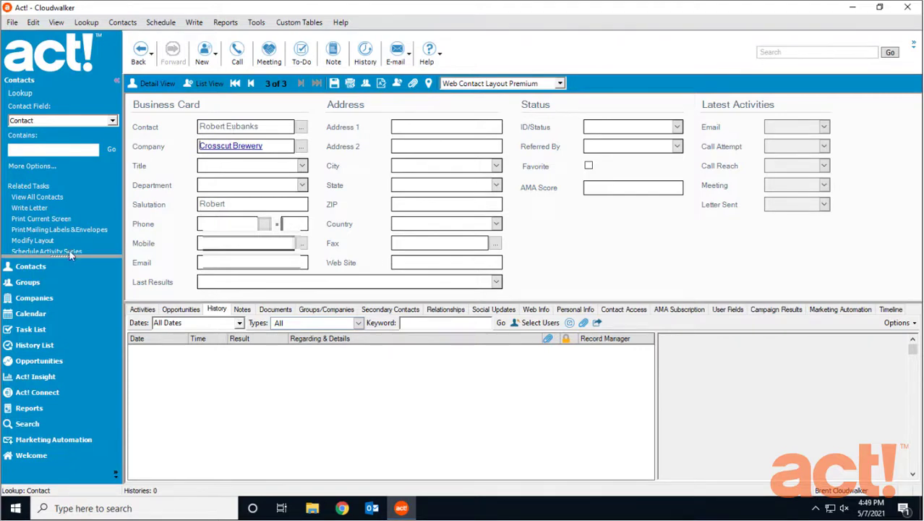
Open the Crosscut Brewery company record from the company list to see both linked contacts
left_click(36, 297)
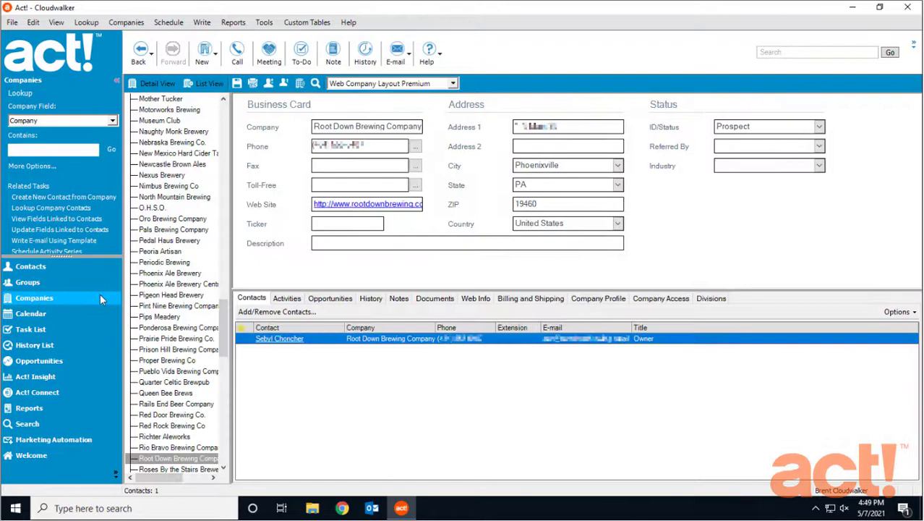
left_click_drag(224, 300, 225, 178)
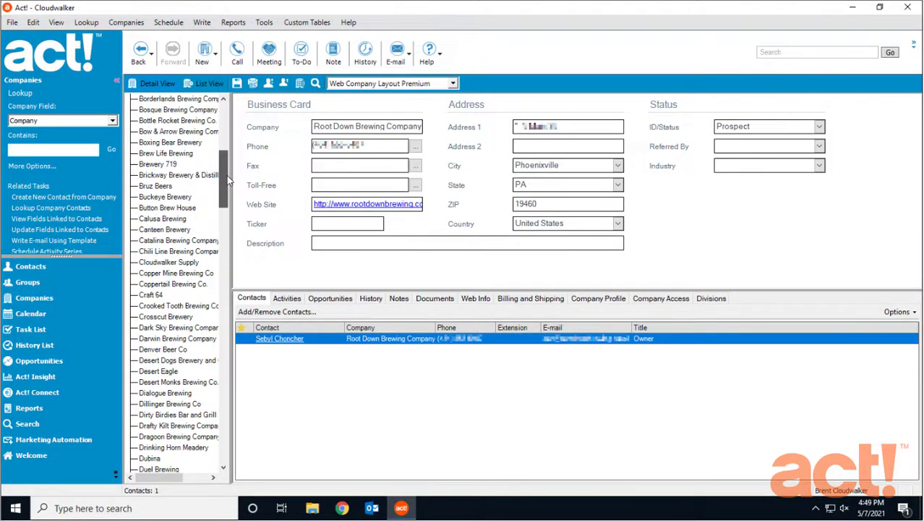
left_click(165, 316)
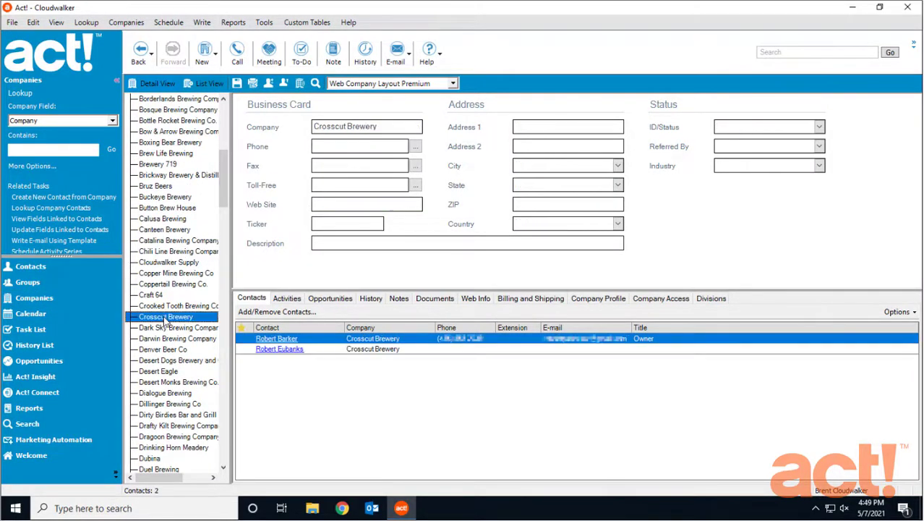